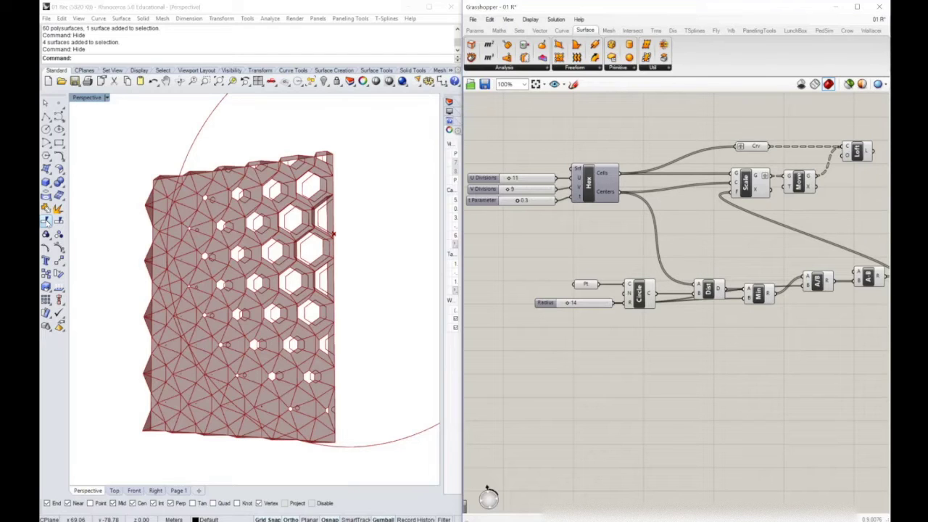
Add a Boundary Surfaces component above Loft and feed its edge input from the grafted Crv parameter
scroll(640, 139, "up", 4)
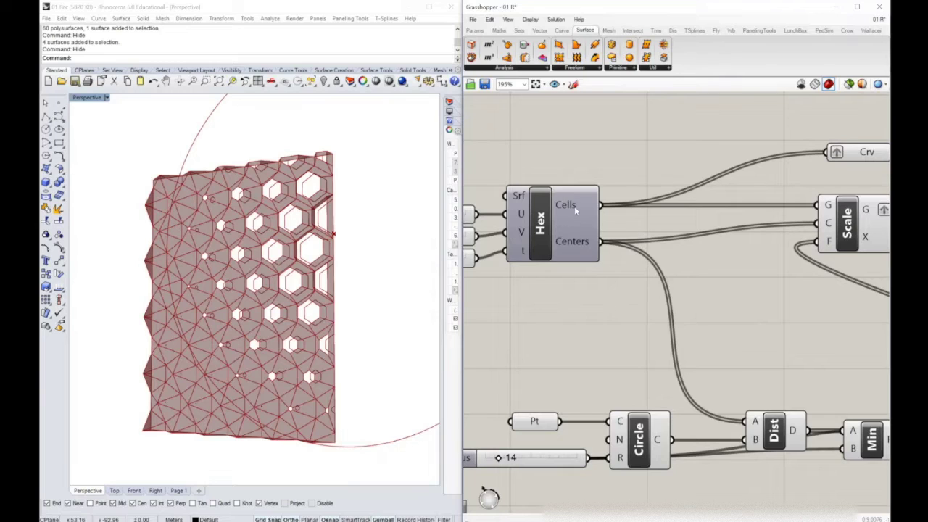
mouse_move(574, 206)
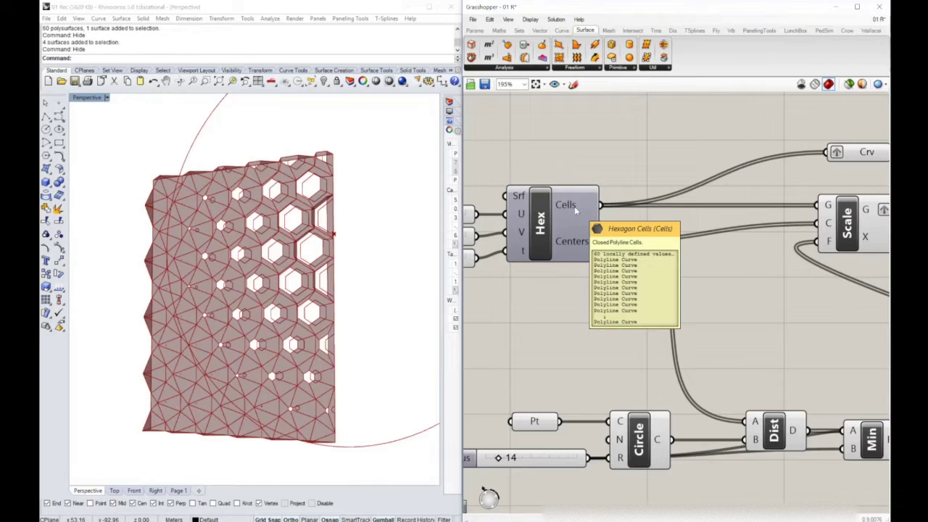
right_click_drag(857, 169, 599, 191)
right_click_drag(703, 200, 697, 272)
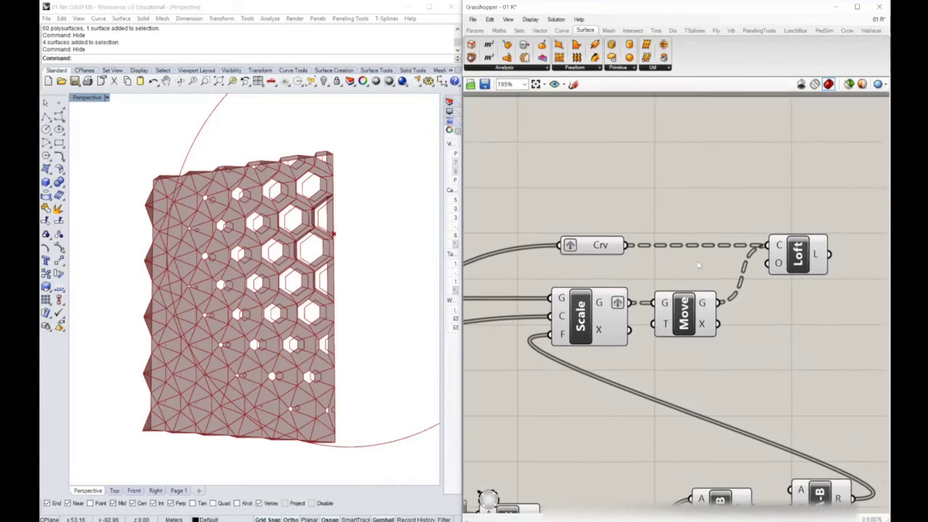
left_click(582, 68)
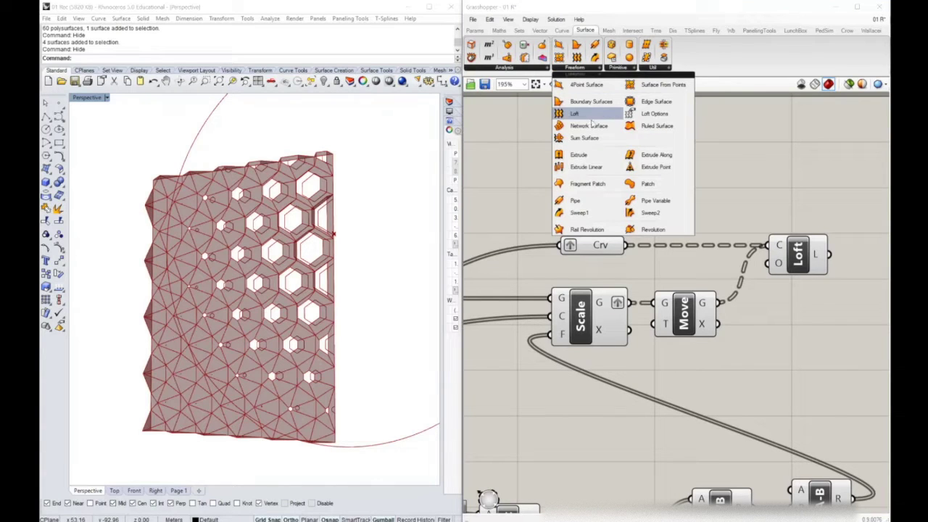
left_click_drag(609, 105, 699, 171)
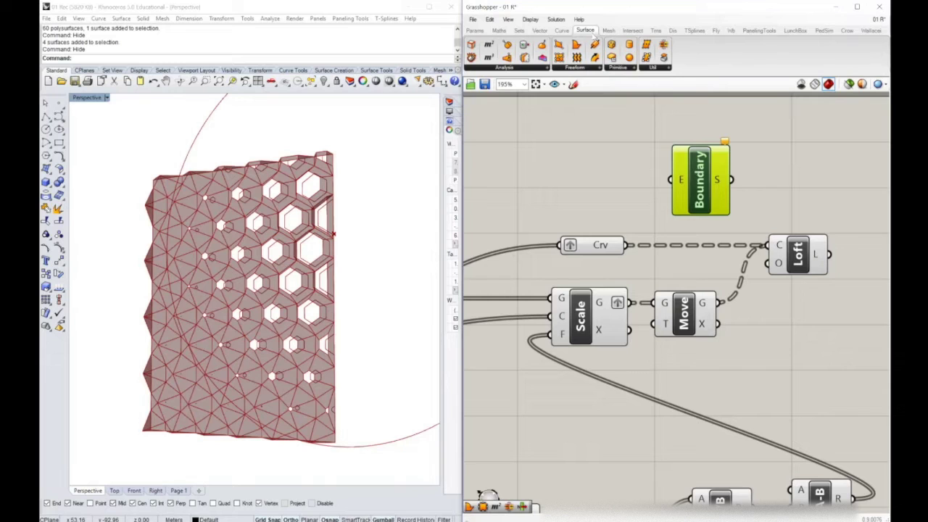
left_click_drag(626, 245, 655, 199)
left_click_drag(628, 245, 667, 185)
Bake the Boundary component's surfaces into the Rhino model
right_click_drag(362, 239, 291, 237)
scroll(292, 235, "up", 3)
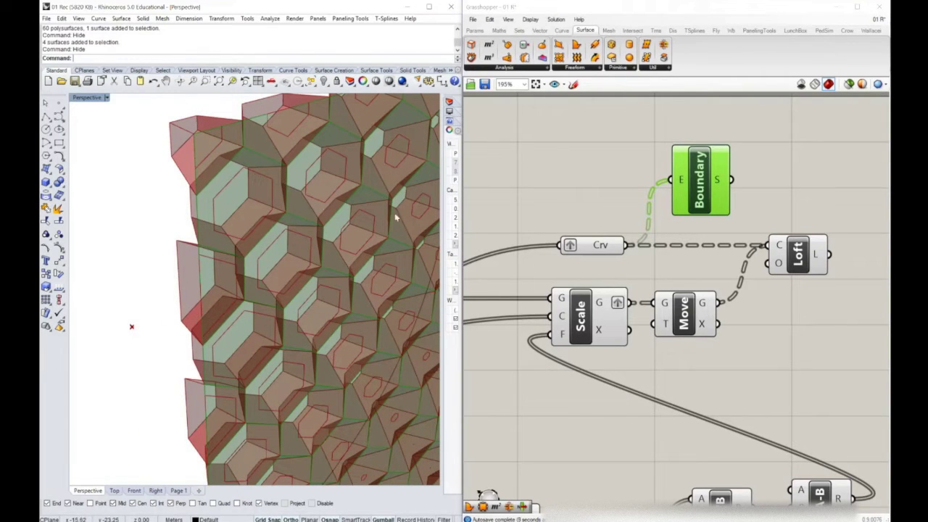
left_click(753, 169)
left_click(697, 176)
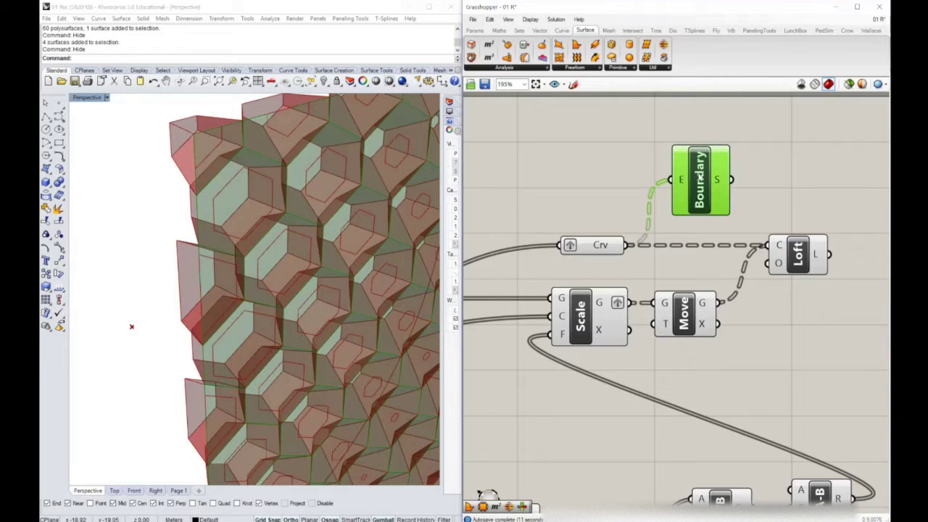
right_click(700, 174)
left_click(730, 217)
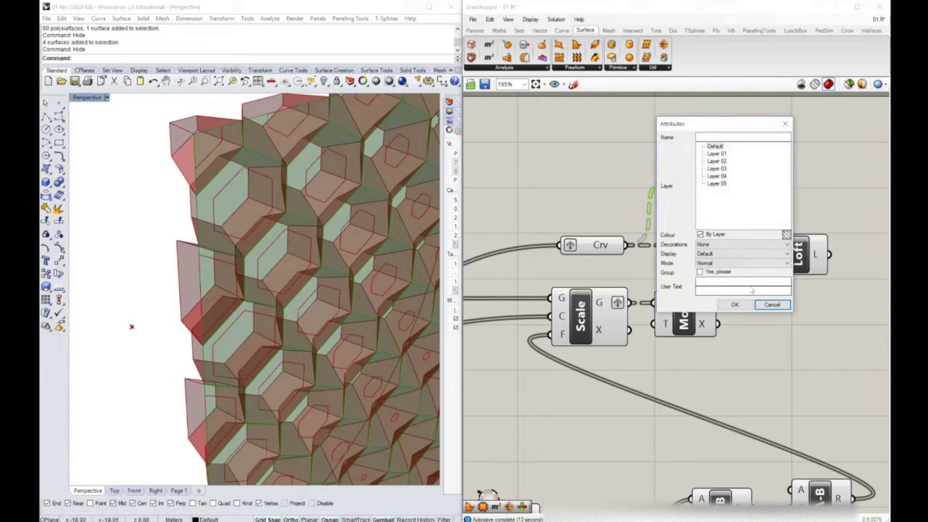
left_click(717, 303)
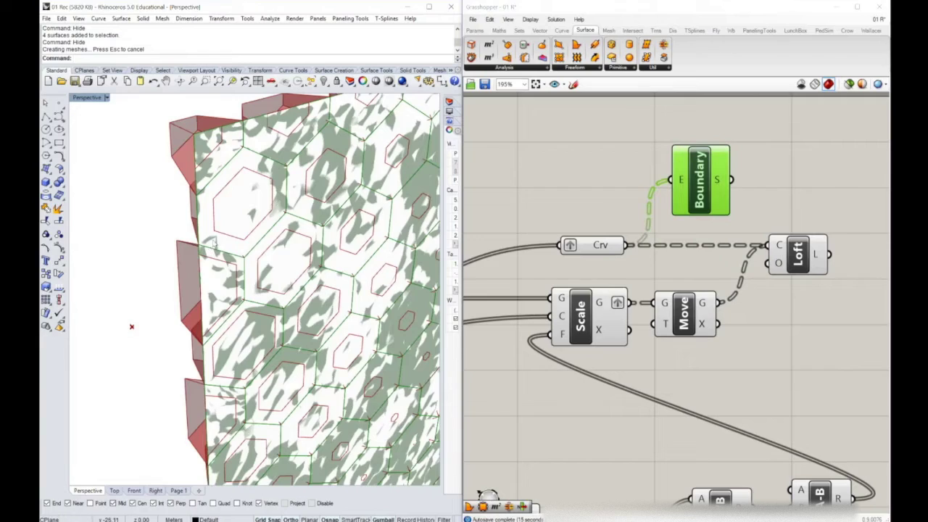
Move the group of baked boundary surfaces away from the previewed panel
right_click_drag(213, 242, 353, 328)
scroll(327, 220, "down", 6)
left_click(324, 213)
left_click_drag(373, 346, 204, 280)
left_click(237, 160)
left_click(224, 202)
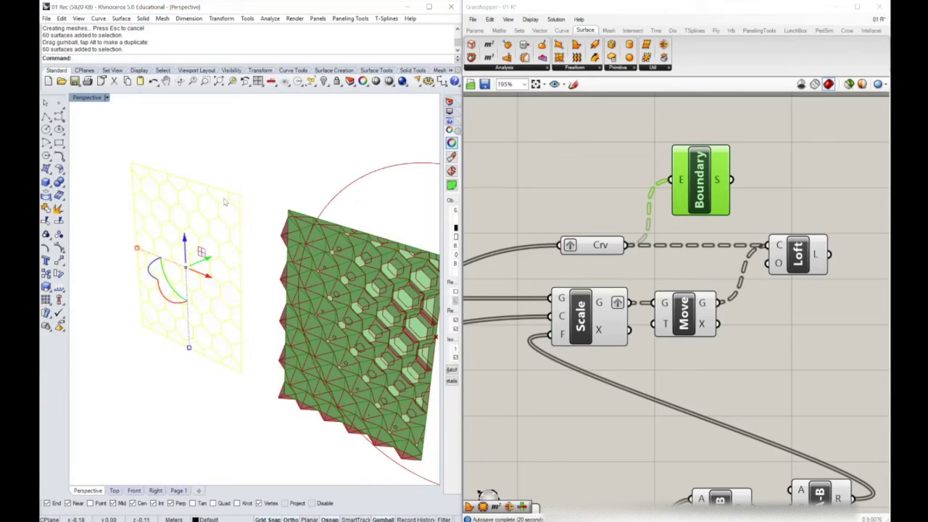
Ungroup the baked boundary surfaces and pull one corner hexagon out of the grid
type("ngroup")
key("Return")
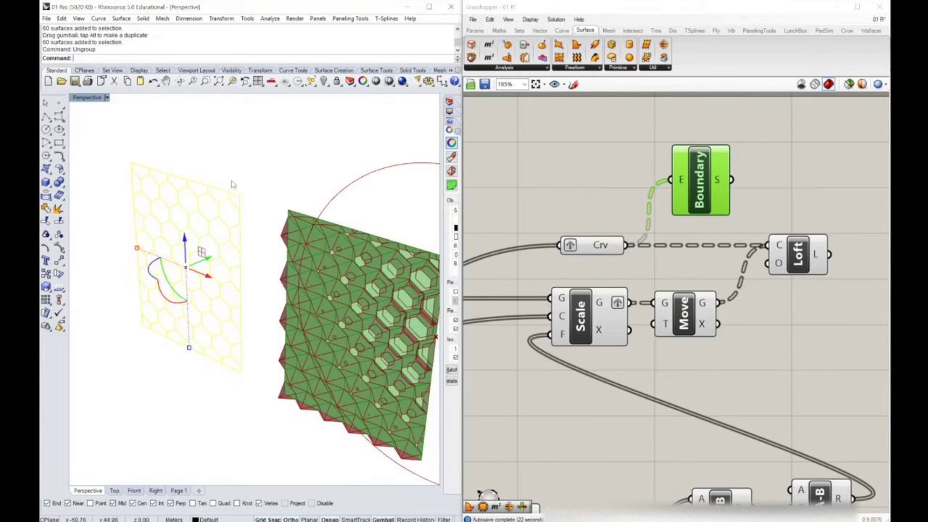
left_click(223, 204)
Delete all the baked hexagon surfaces from the Rhino model
left_click_drag(247, 198, 119, 372)
left_click(296, 151)
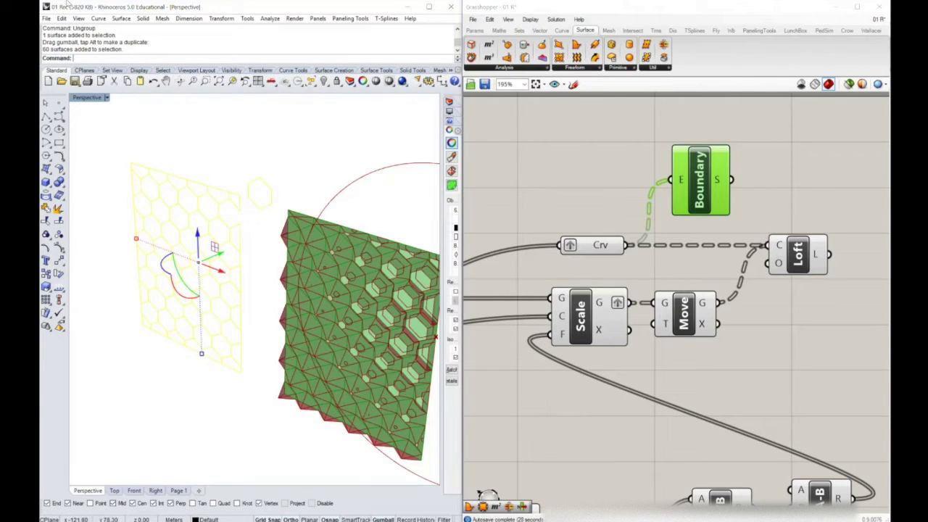
key("Delete")
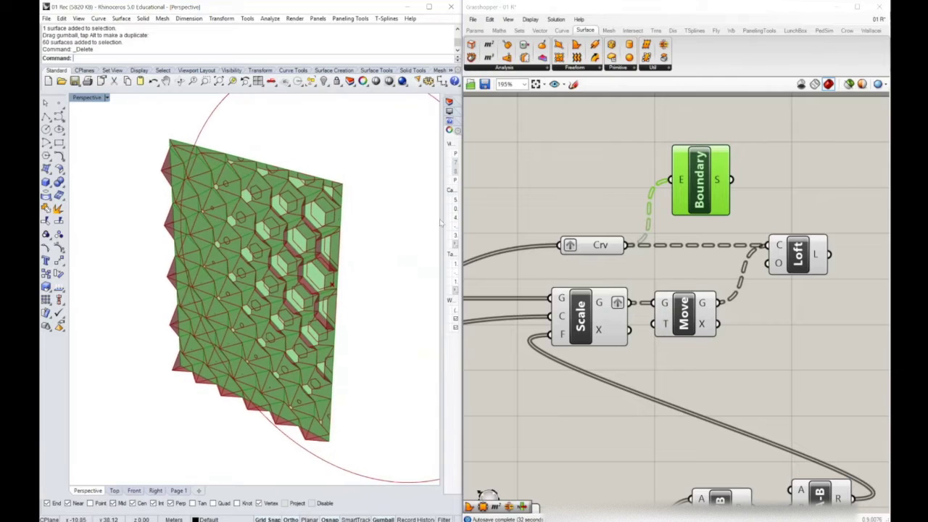
left_click(771, 161)
right_click_drag(769, 187, 694, 190)
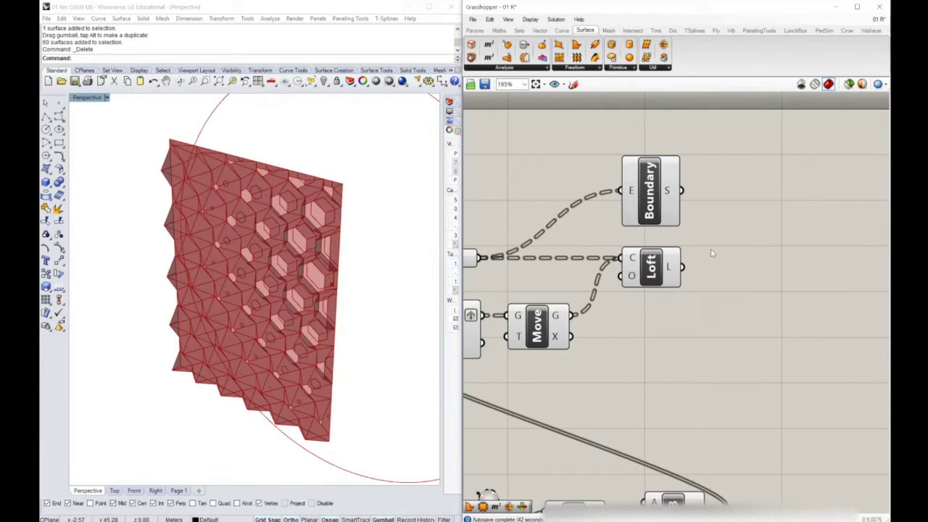
double_click(761, 232)
type("be")
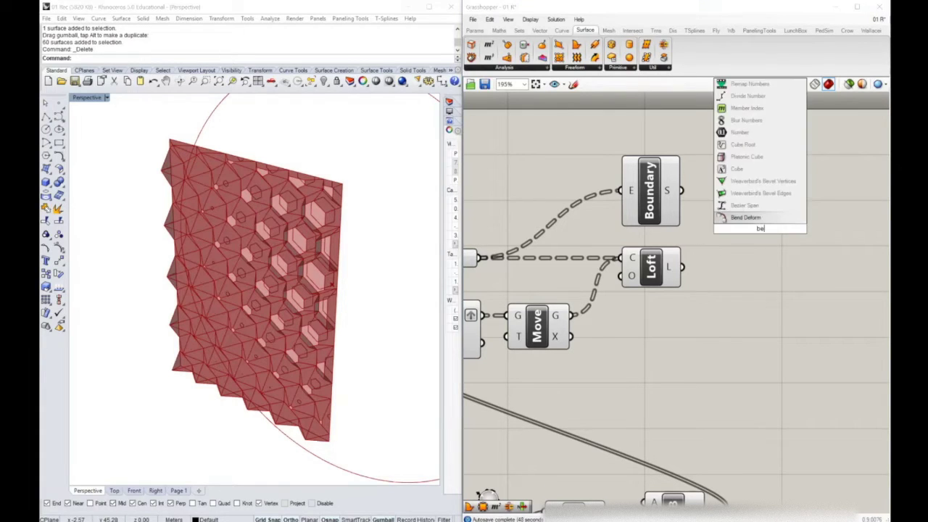
key("Escape")
Add a Brep Join component and connect both the Boundary surfaces and the Loft output to its B input
double_click(757, 208)
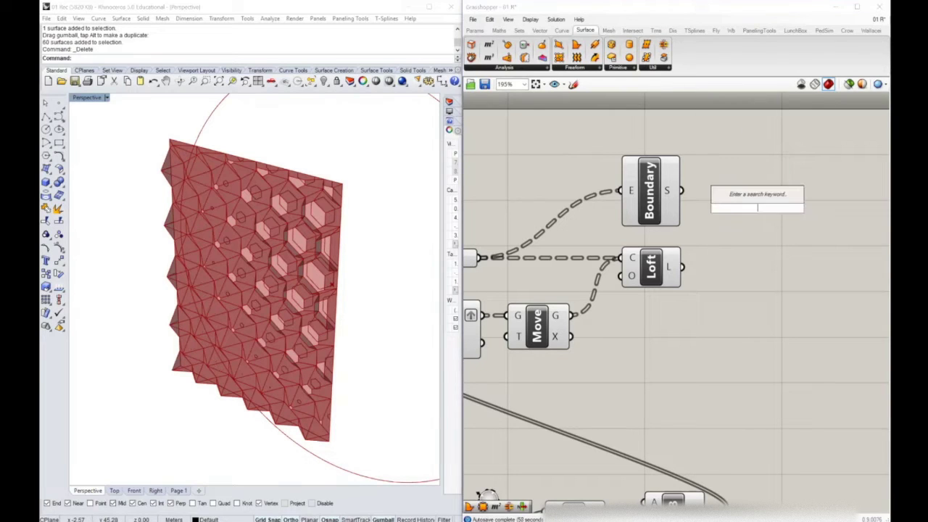
type("join")
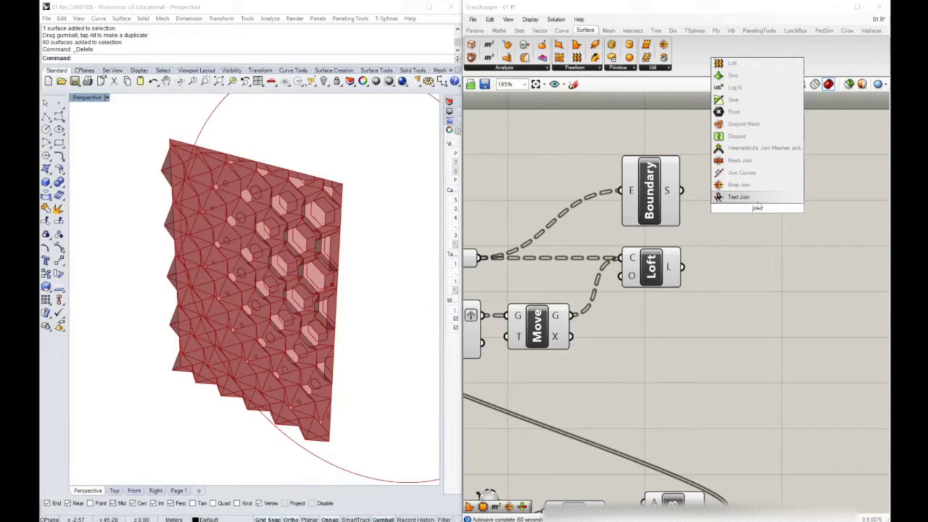
left_click(739, 184)
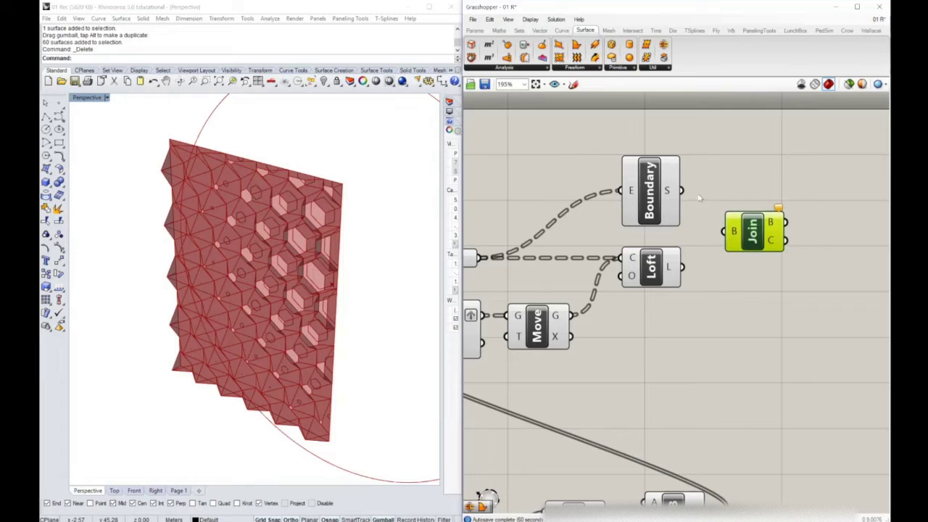
left_click_drag(682, 190, 725, 231)
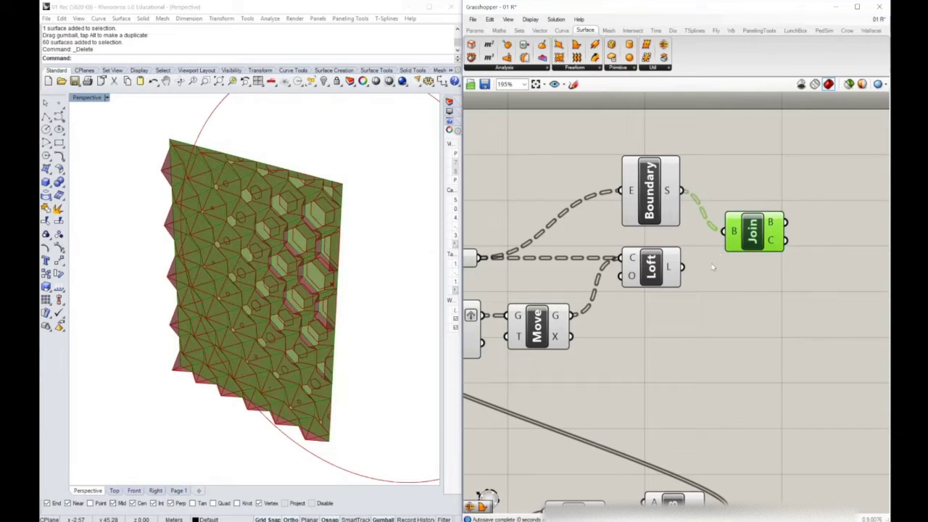
left_click_drag(682, 266, 725, 234, "shift")
Bake the polysurfaces of the Join component into the Rhino model
left_click(782, 282)
left_click(754, 230)
right_click(753, 230)
left_click(782, 269)
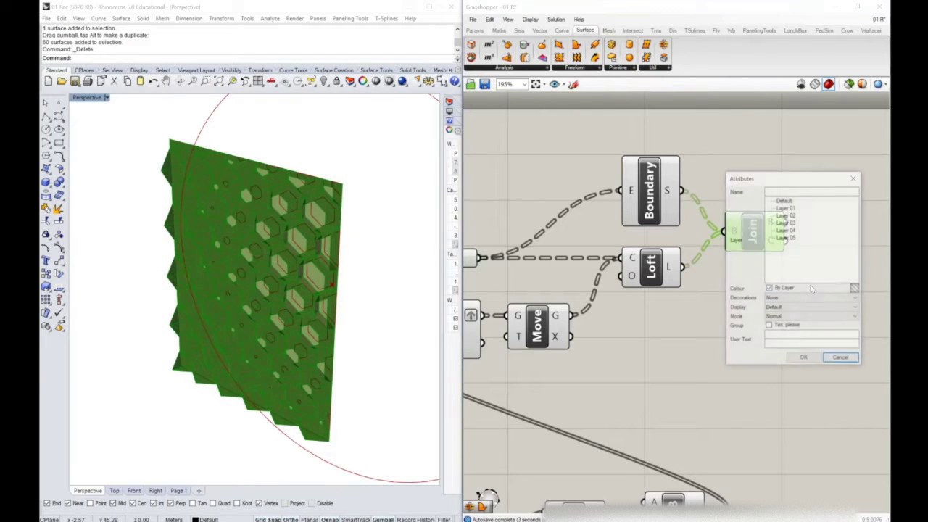
left_click(804, 359)
Move the baked polysurface panel clear of the preview and ungroup it into separate cells
right_click_drag(260, 286, 368, 300, "shift")
scroll(369, 301, "down", 5)
left_click(375, 288)
key("alt")
left_click_drag(374, 319, 207, 257)
left_click(232, 80)
scroll(347, 211, "down", 3)
type("ungroup")
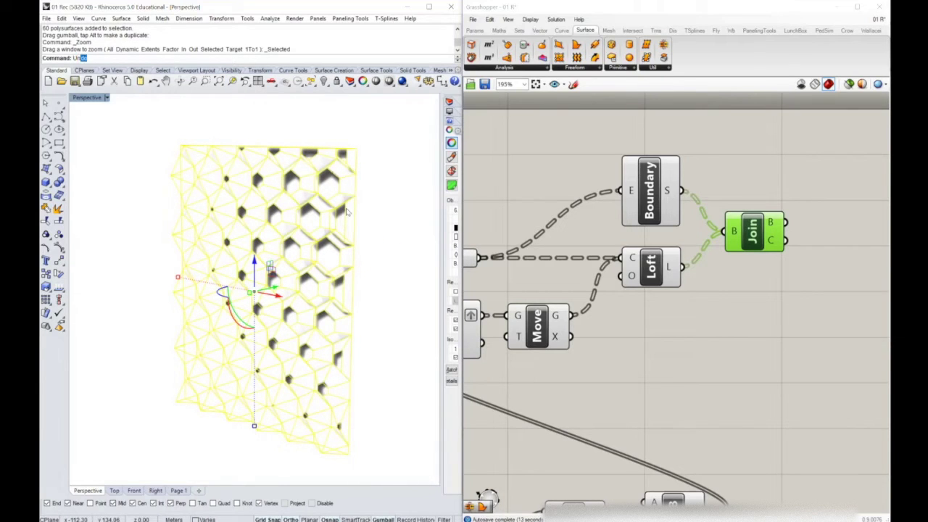
key("Return")
left_click(415, 164)
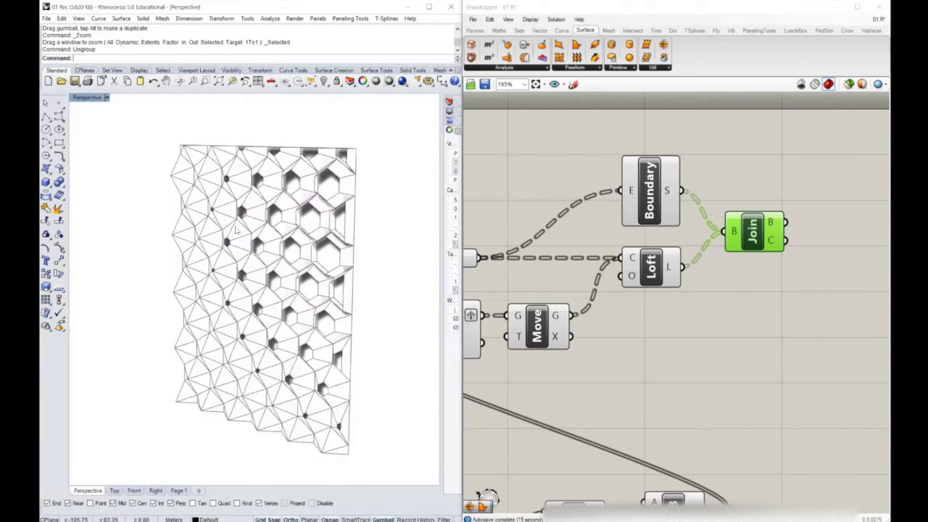
Move a single hexagonal cell with a large opening out of the baked panel's edge
right_click_drag(297, 202, 361, 202)
left_click_drag(383, 182, 365, 188)
left_click(401, 194)
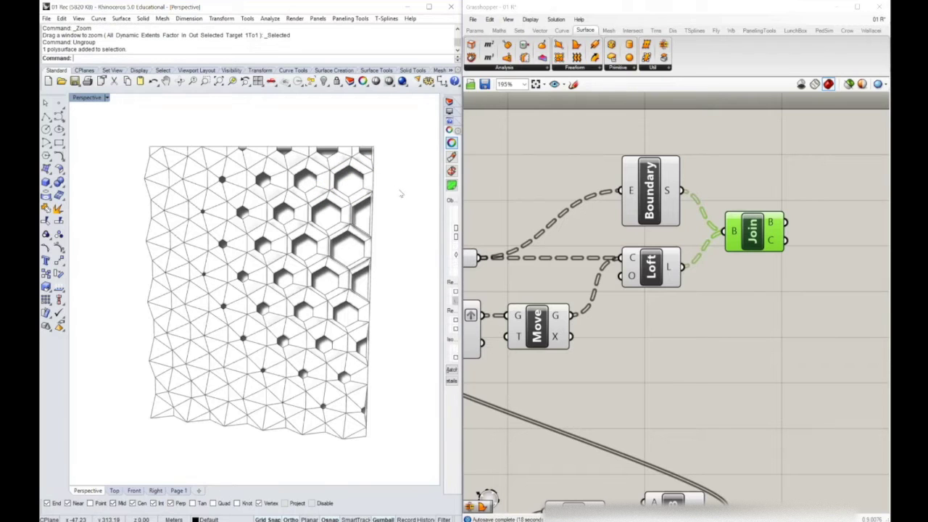
left_click(364, 190)
right_click_drag(364, 194, 361, 282)
left_click_drag(374, 295, 260, 243)
left_click(261, 253)
Unroll the separated hexagonal cell with UnrollSrf, using Explode=No and Labels=No and picking no curves
right_click_drag(261, 253, 319, 211)
scroll(253, 248, "up", 6)
left_click(338, 174)
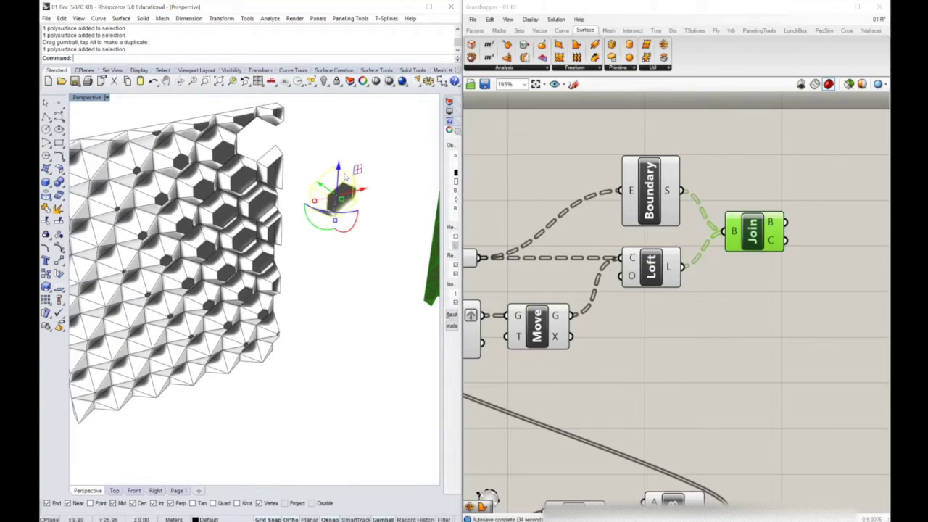
type("Unro")
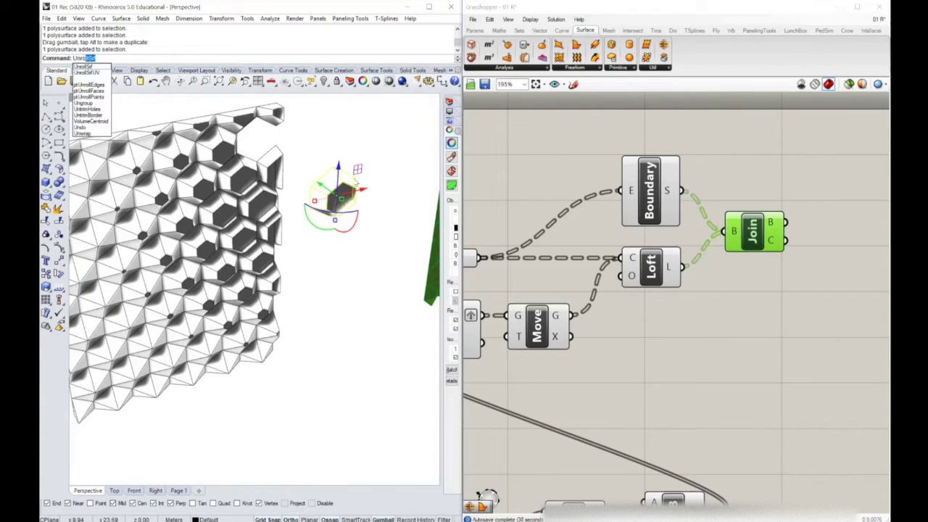
key("Return")
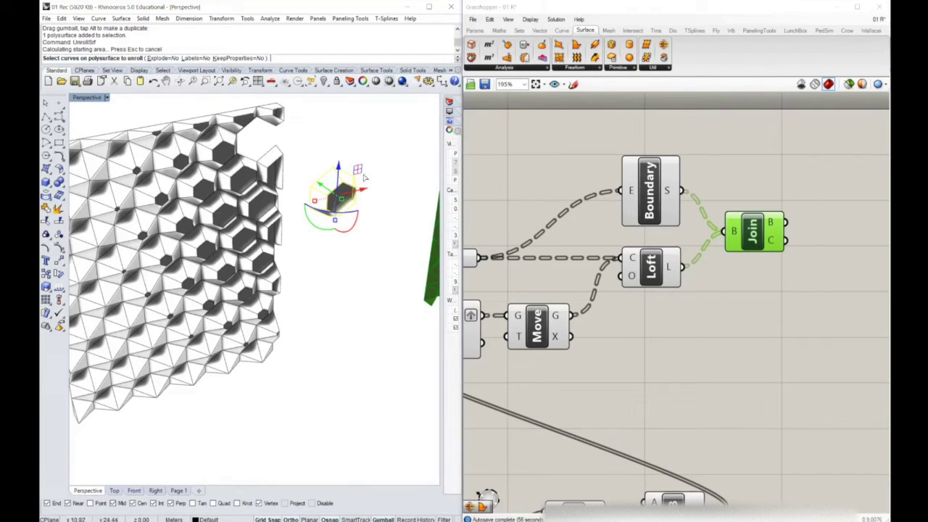
key("Return")
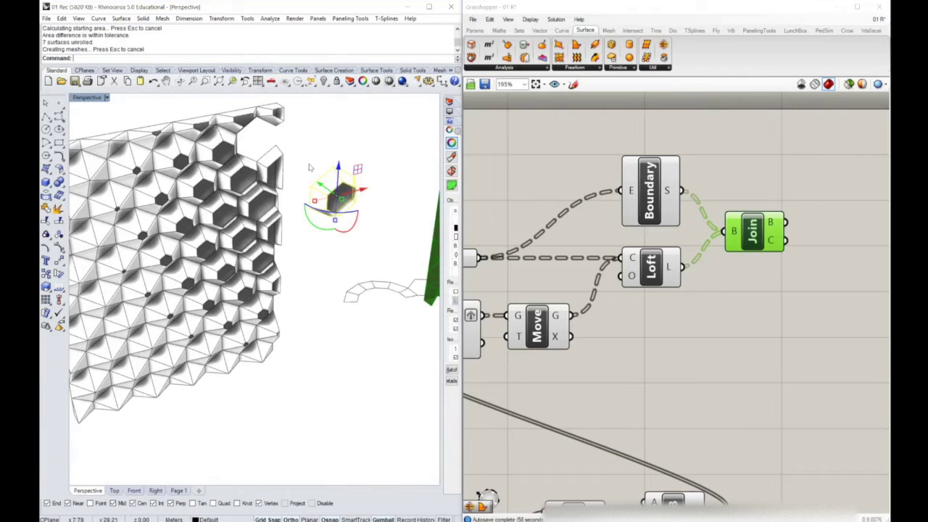
Move the flat unrolled pattern into the empty area away from the panels
left_click(419, 295)
right_click_drag(414, 273, 335, 227)
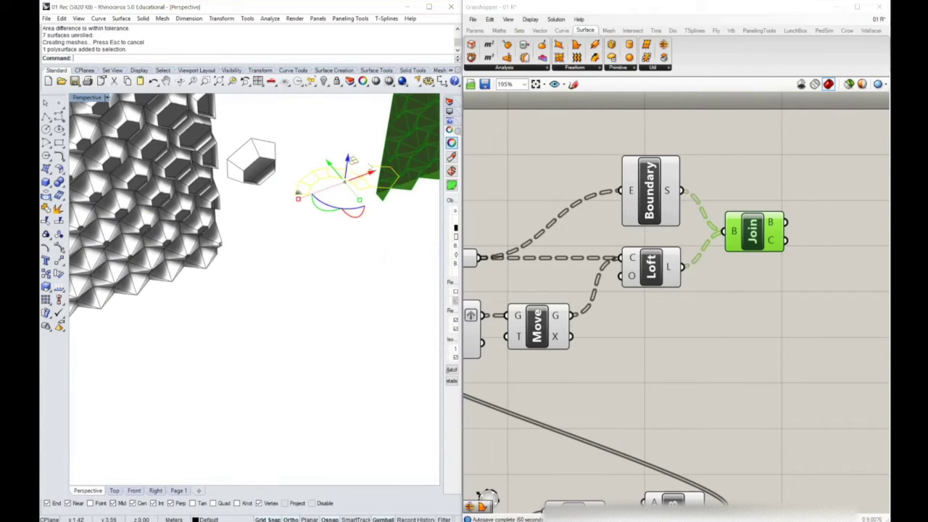
left_click_drag(353, 163, 360, 316)
key("Escape")
Move the separated 3D hexagonal cell next to its flat unrolled pattern for comparison
left_click(248, 174)
right_click_drag(311, 248, 264, 109)
left_click_drag(257, 106, 257, 345)
right_click_drag(315, 292, 256, 344)
key("Escape")
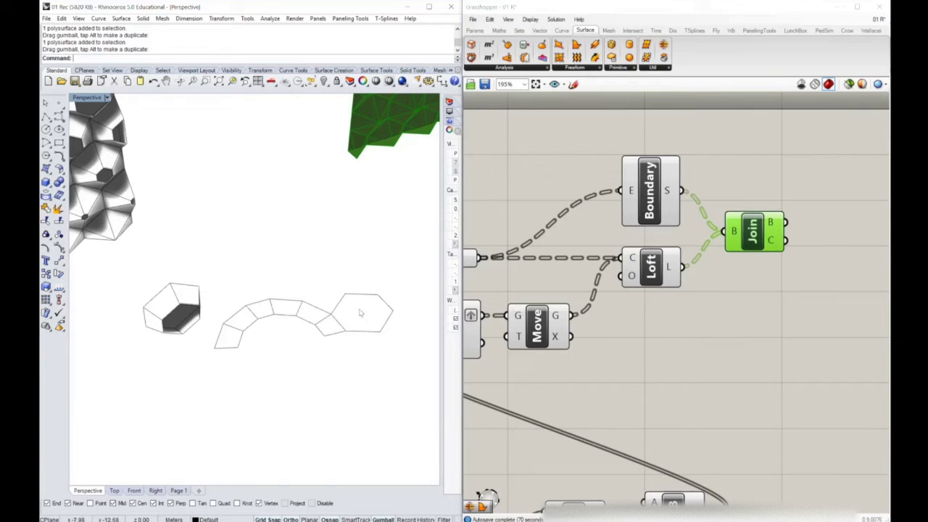
right_click_drag(330, 319, 363, 301)
scroll(310, 306, "up", 2)
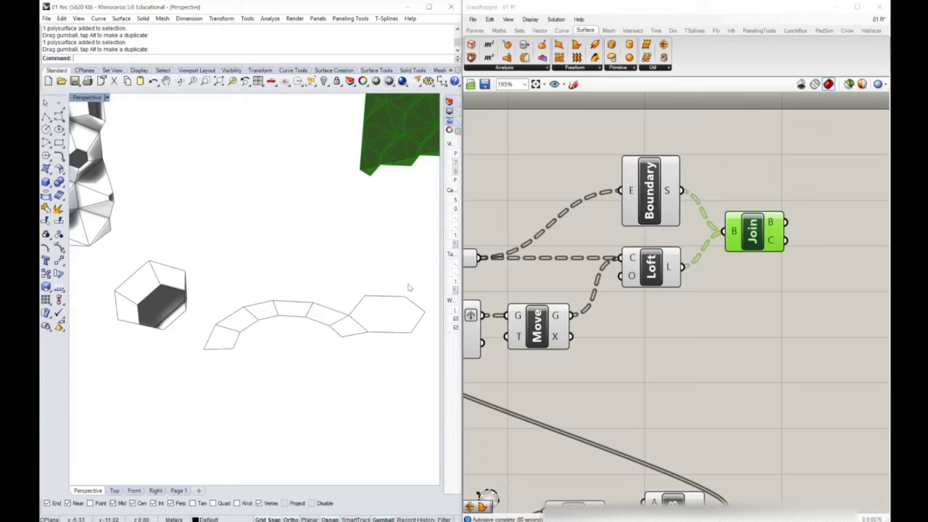